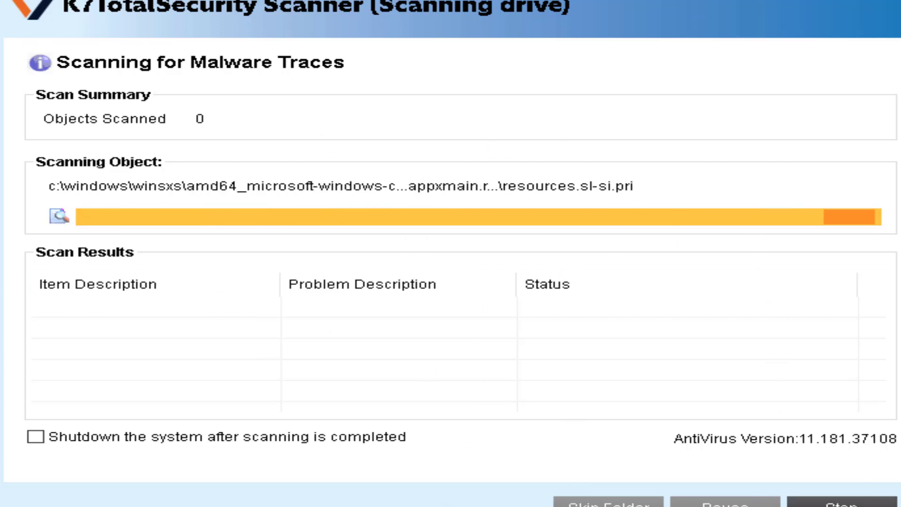
Stop the running drive scan and close the scanner
key("Escape")
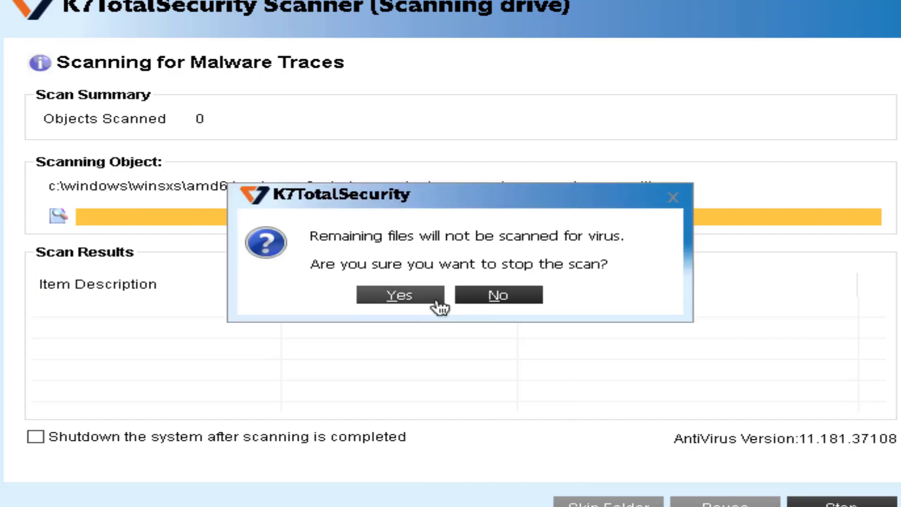
left_click(425, 300)
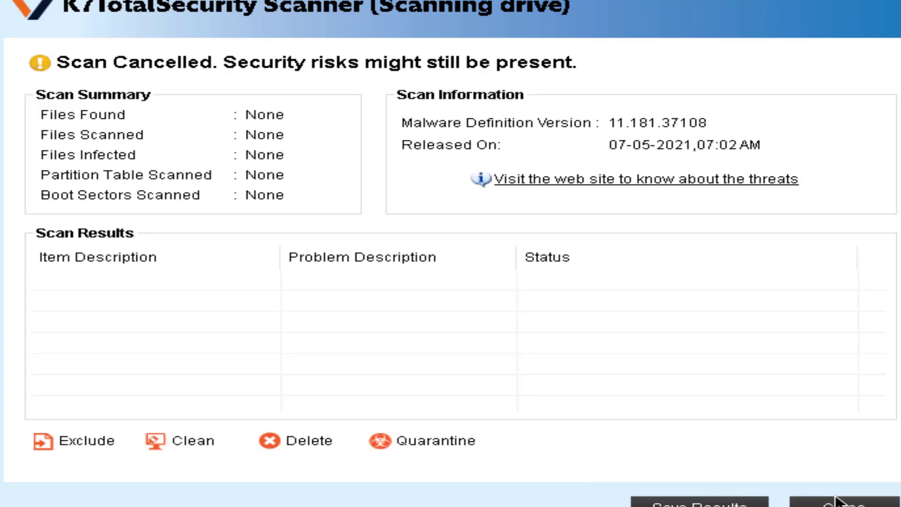
left_click(840, 503)
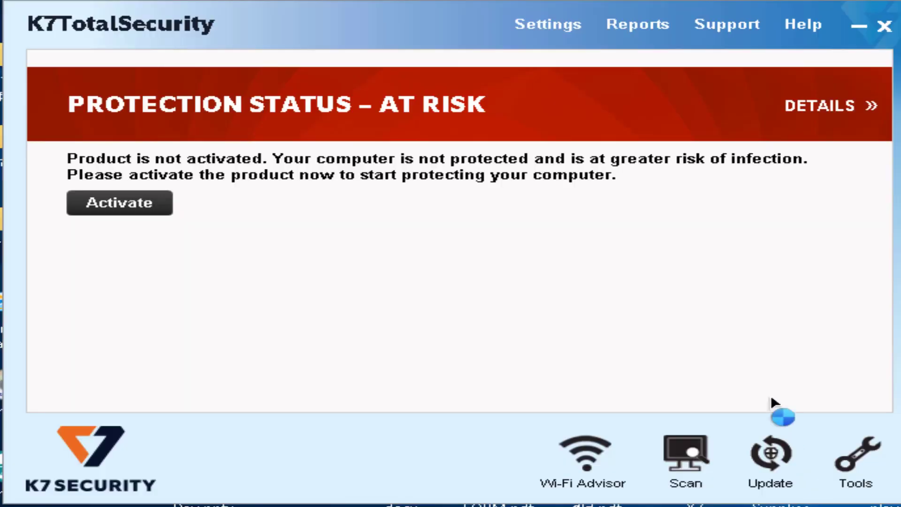
Open the Device Control settings for managing device access
left_click(868, 467)
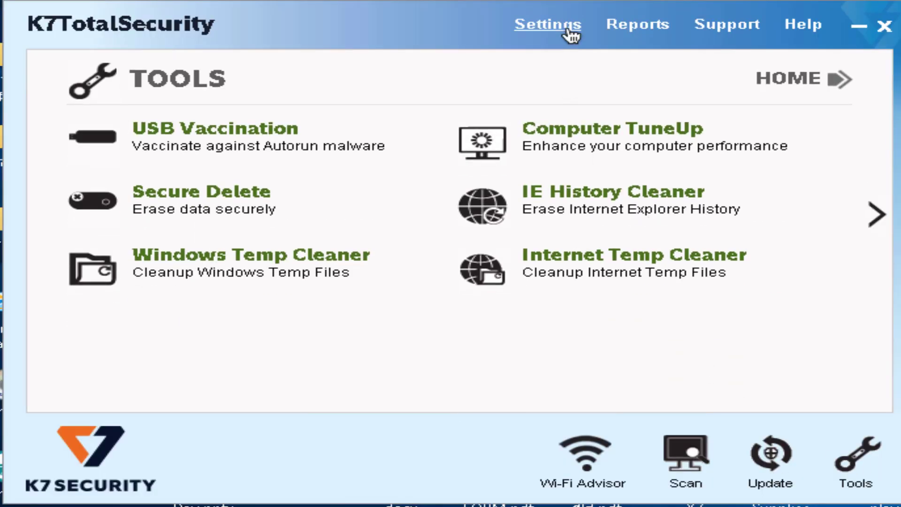
left_click(570, 33)
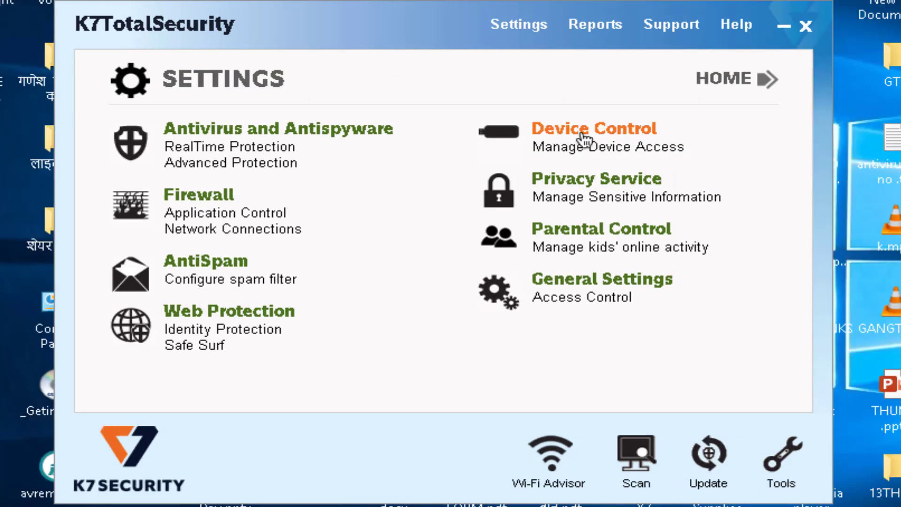
left_click(583, 140)
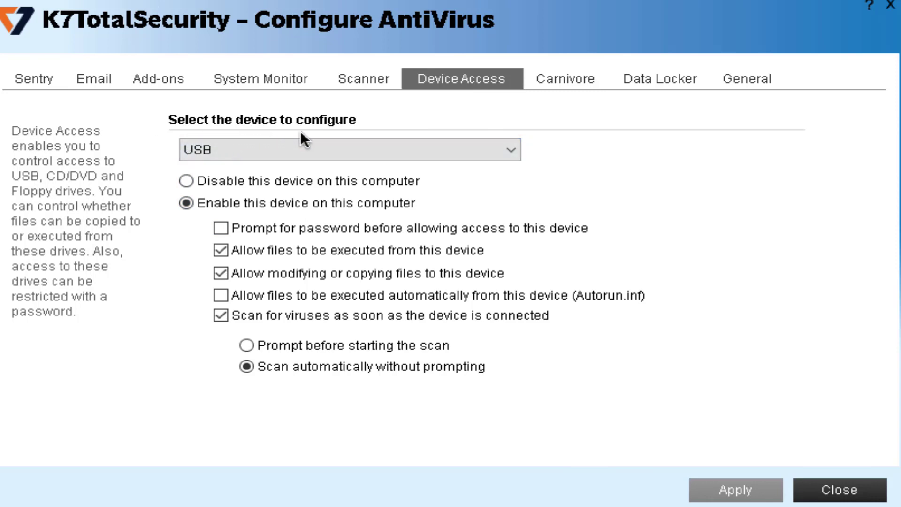
Review the configurable device types, view the access options for CD and DVD Drives, and return to USB
left_click(514, 155)
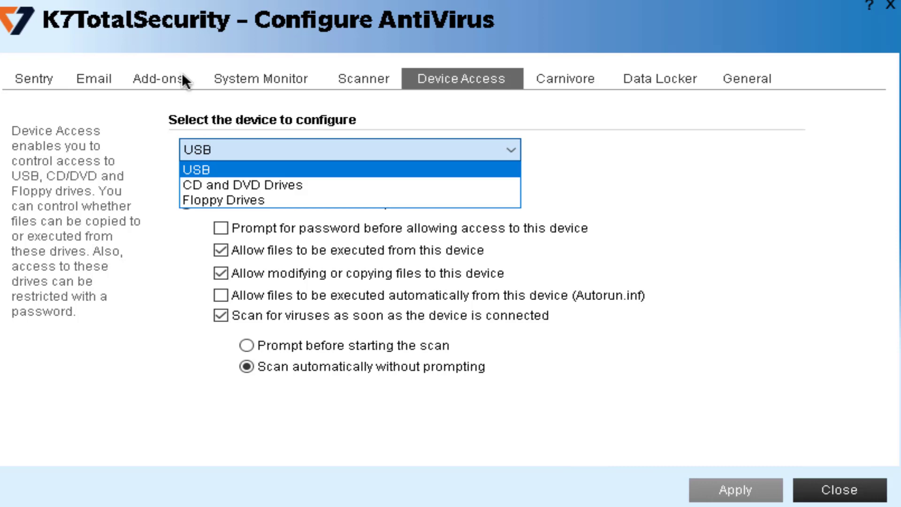
left_click(221, 169)
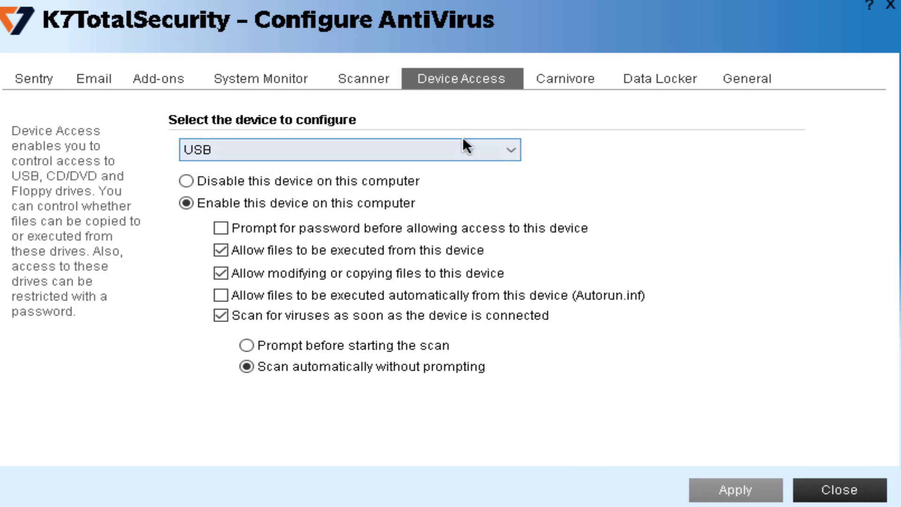
left_click(509, 150)
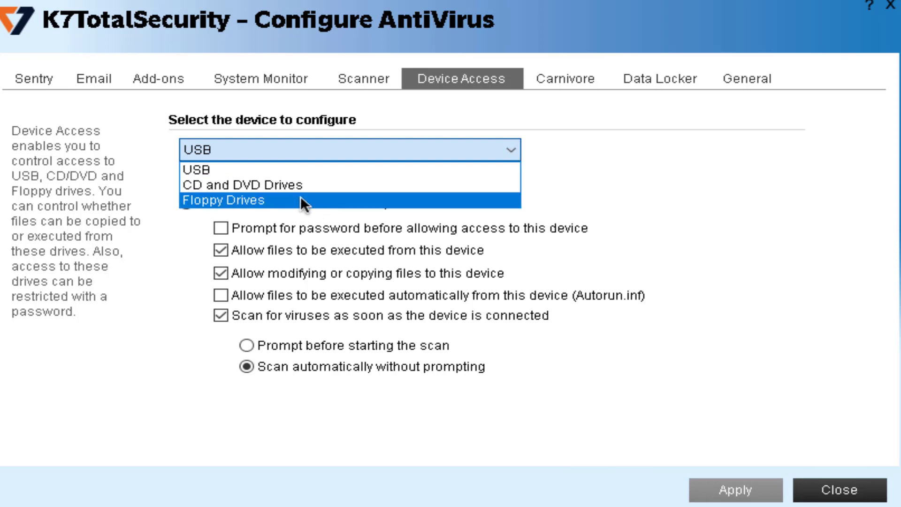
left_click(296, 184)
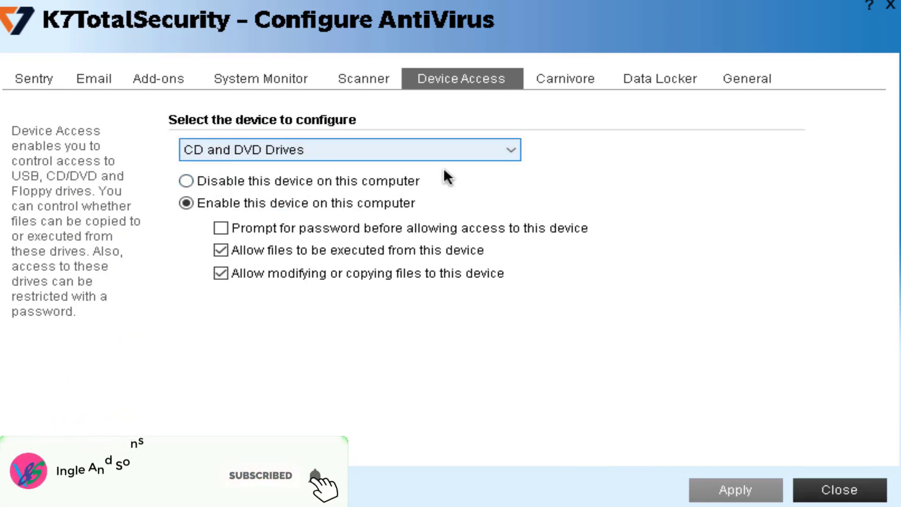
left_click(494, 151)
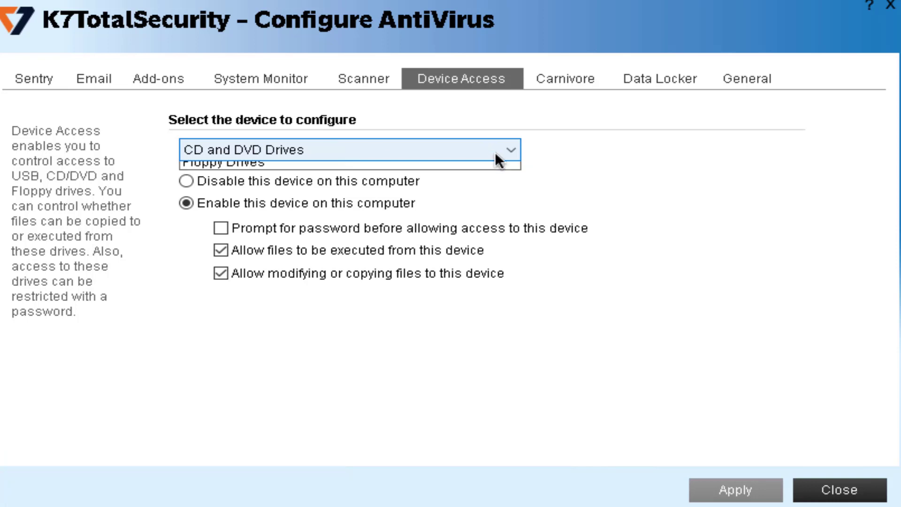
left_click(307, 169)
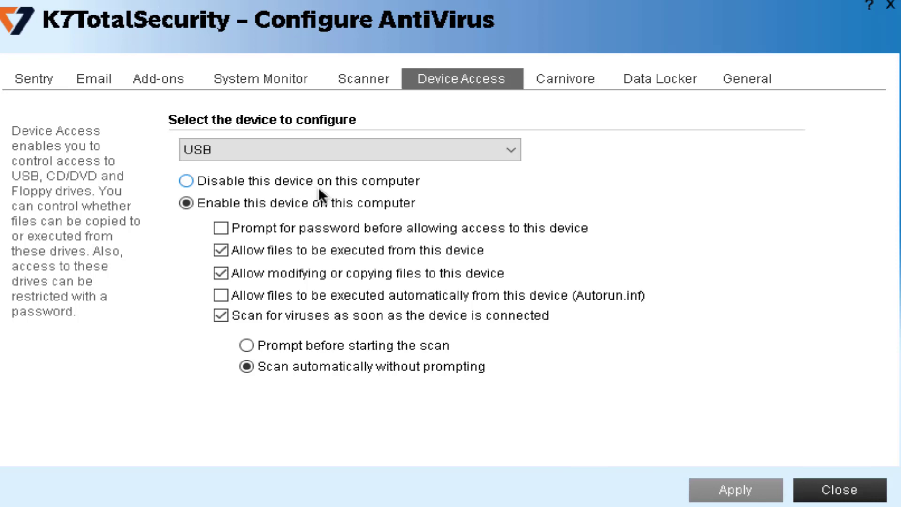
Disable USB devices on this computer, apply the change and close the configuration
left_click(194, 181)
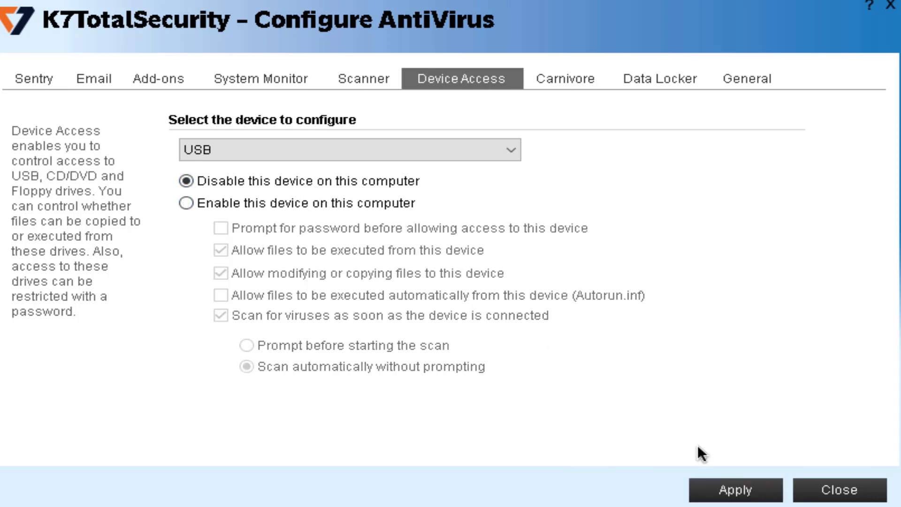
left_click(733, 497)
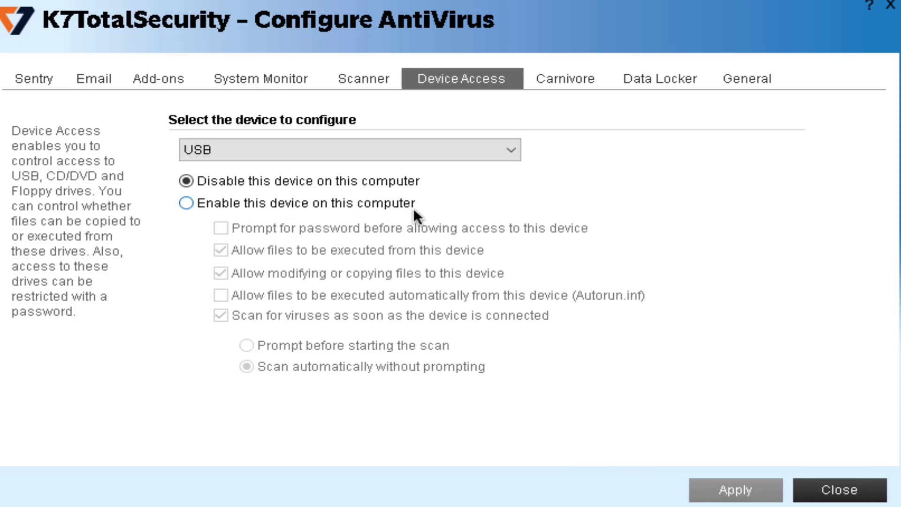
left_click(801, 489)
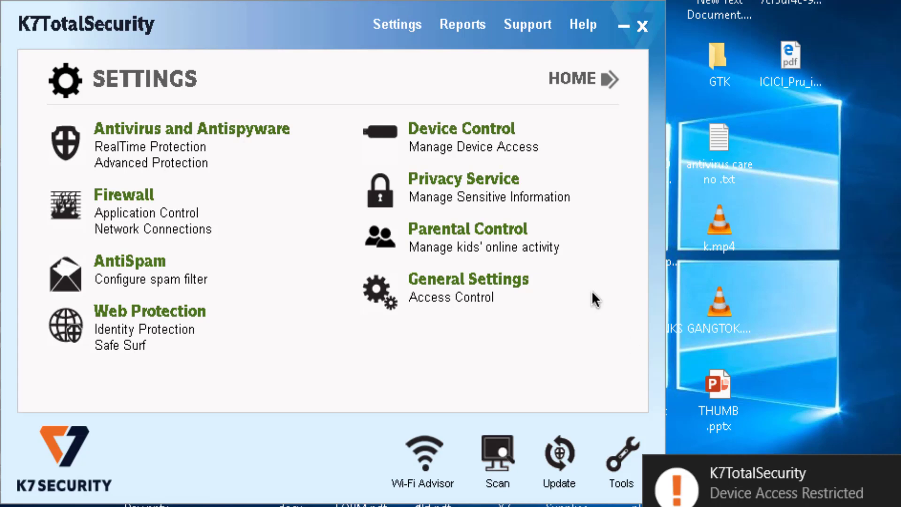
Enable USB devices on this computer with a prompt before starting the virus scan, and apply the settings
left_click(456, 137)
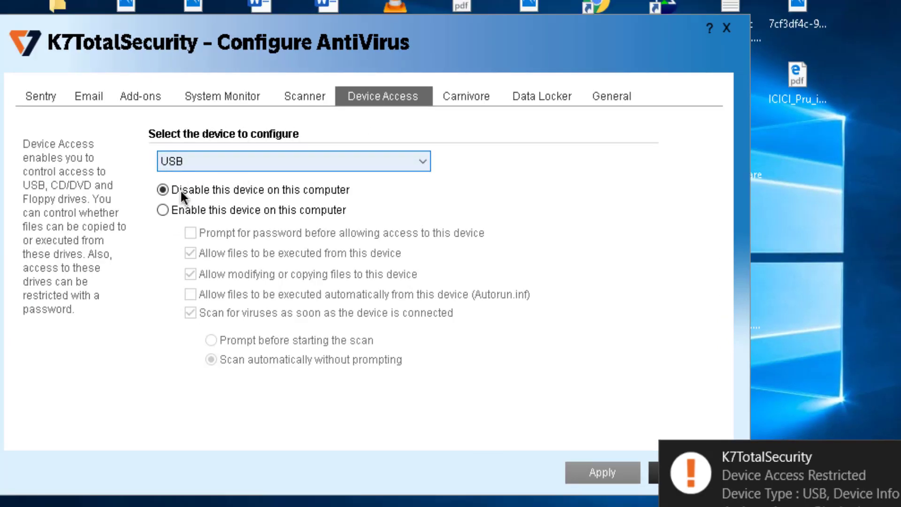
left_click(163, 160)
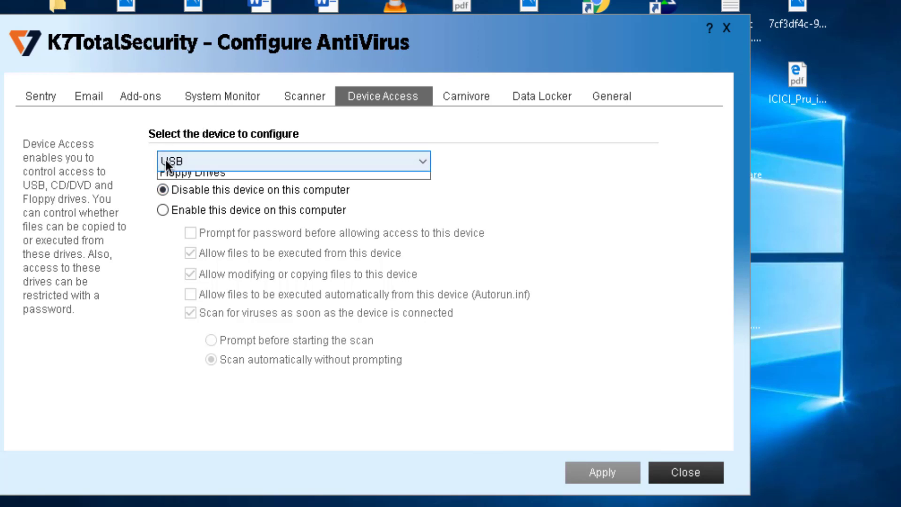
left_click(164, 159)
left_click(166, 190)
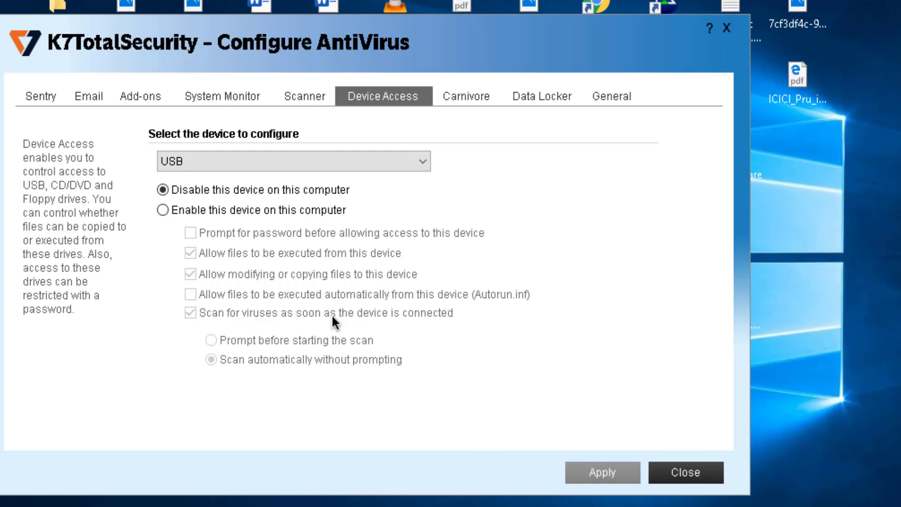
left_click(162, 210)
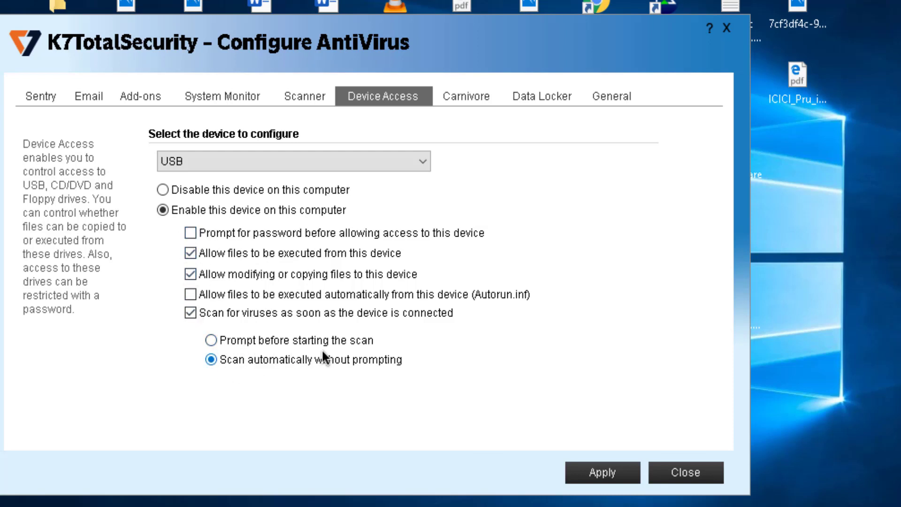
left_click(211, 341)
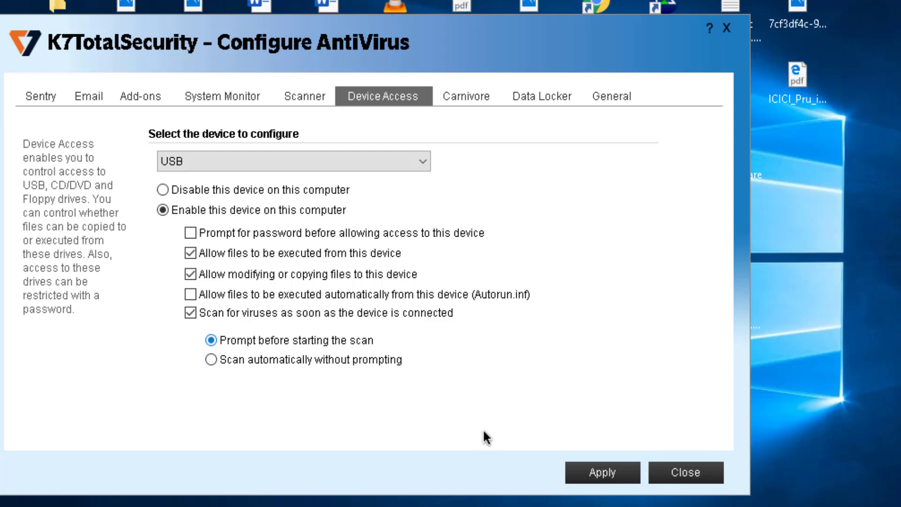
left_click(604, 473)
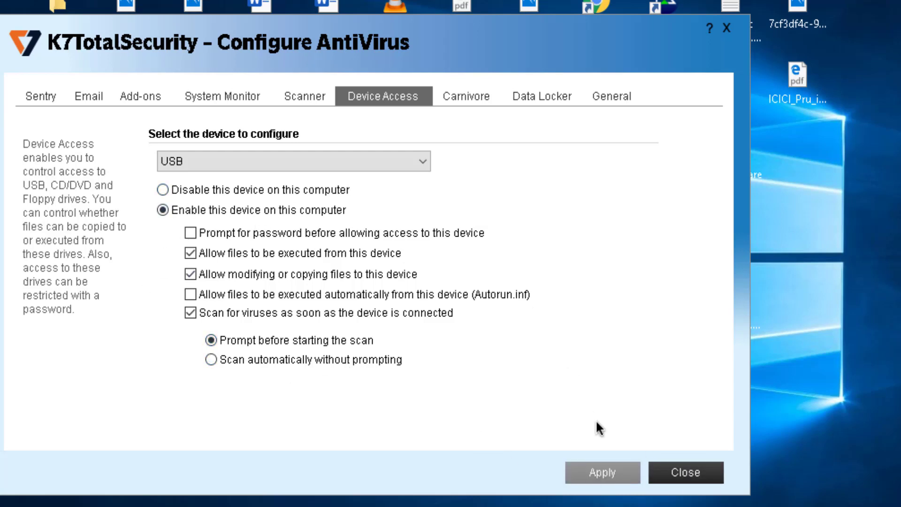
left_click(685, 477)
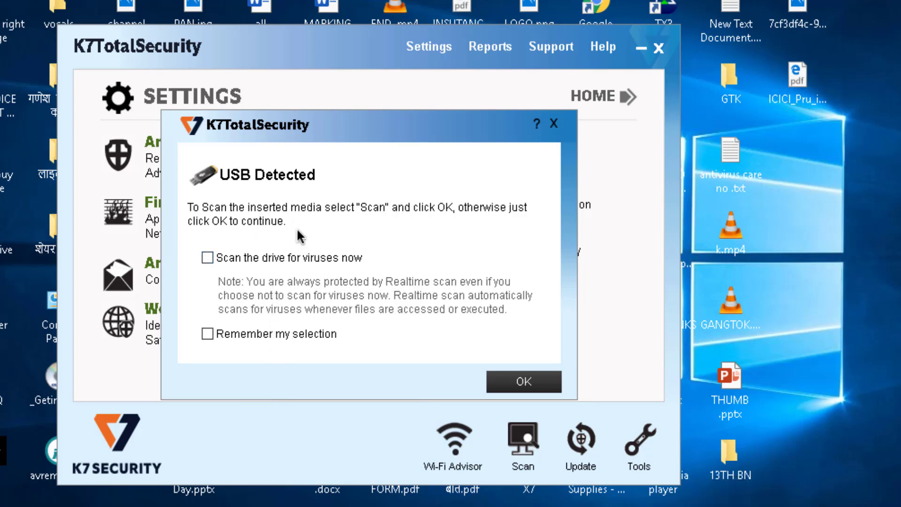
Start a virus scan of the detected USB drive, stop it and close the scanner
left_click(207, 257)
left_click(523, 381)
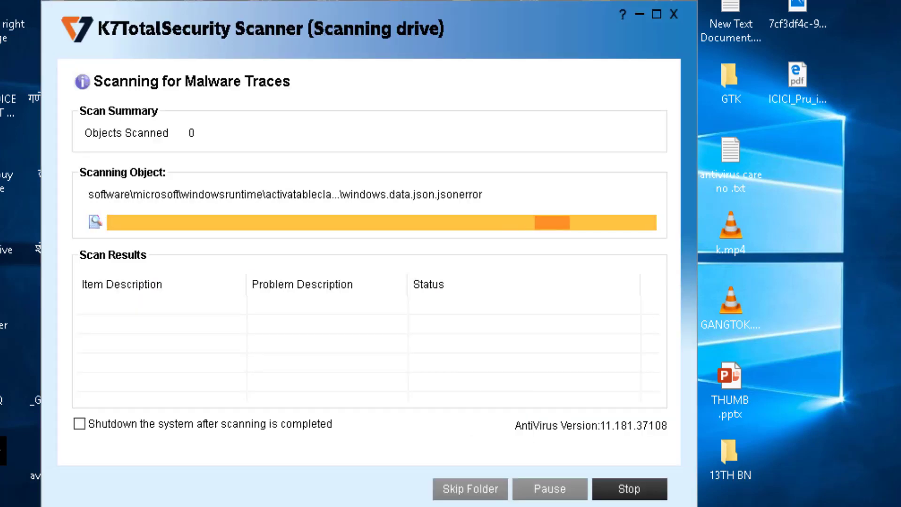
left_click(618, 488)
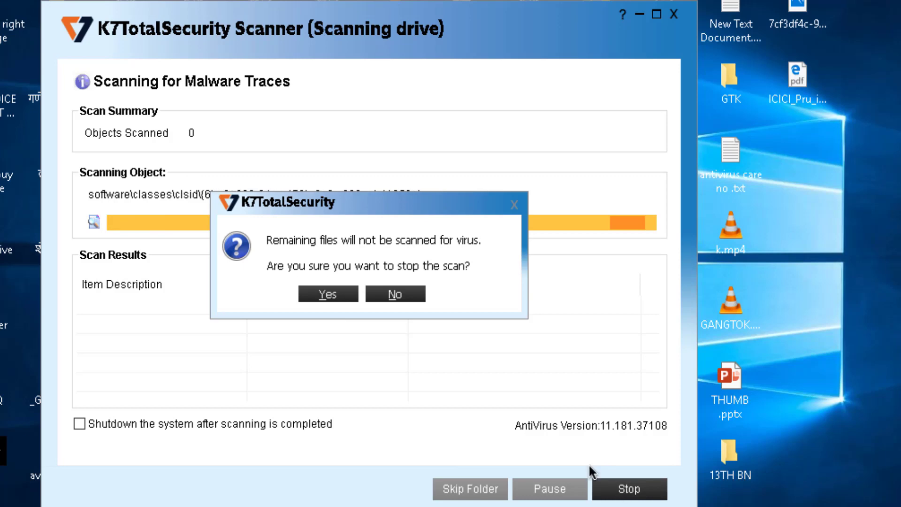
left_click(352, 297)
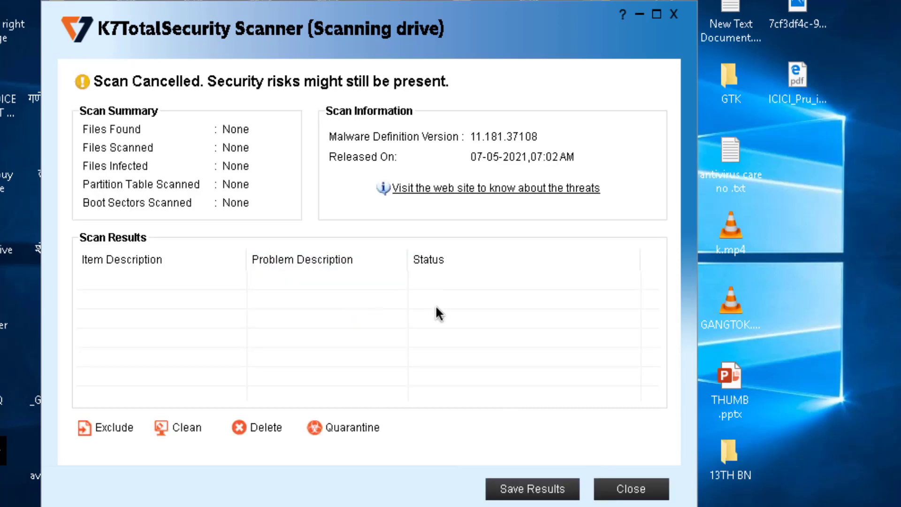
left_click(631, 488)
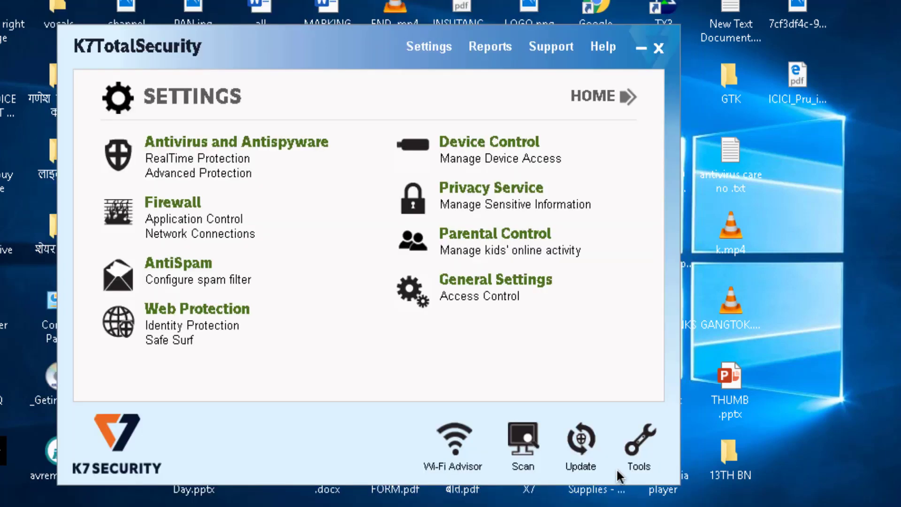
Set connected USB devices to be scanned automatically without prompting, apply the change and close the configuration
left_click(501, 149)
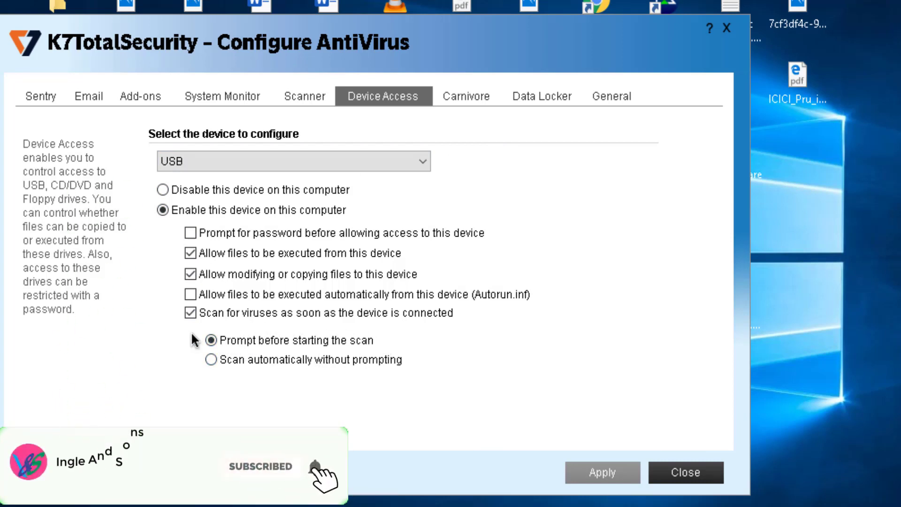
left_click(212, 359)
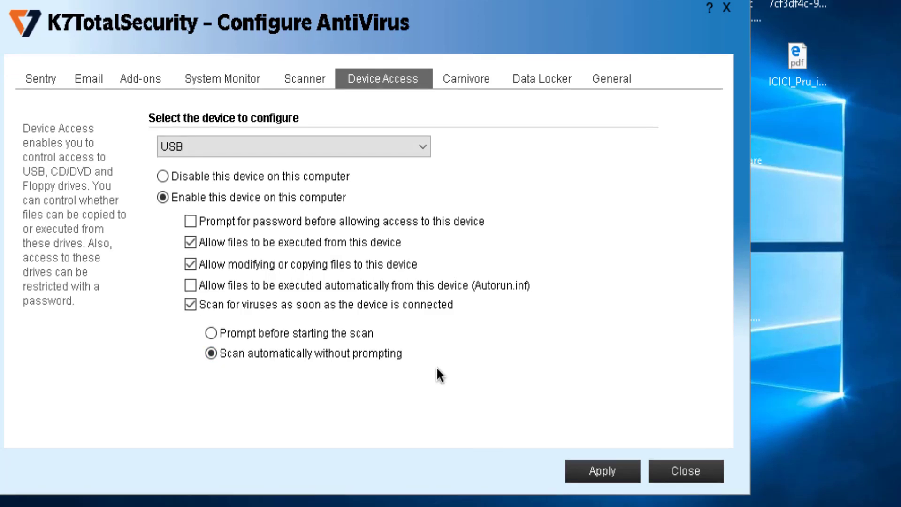
left_click(596, 474)
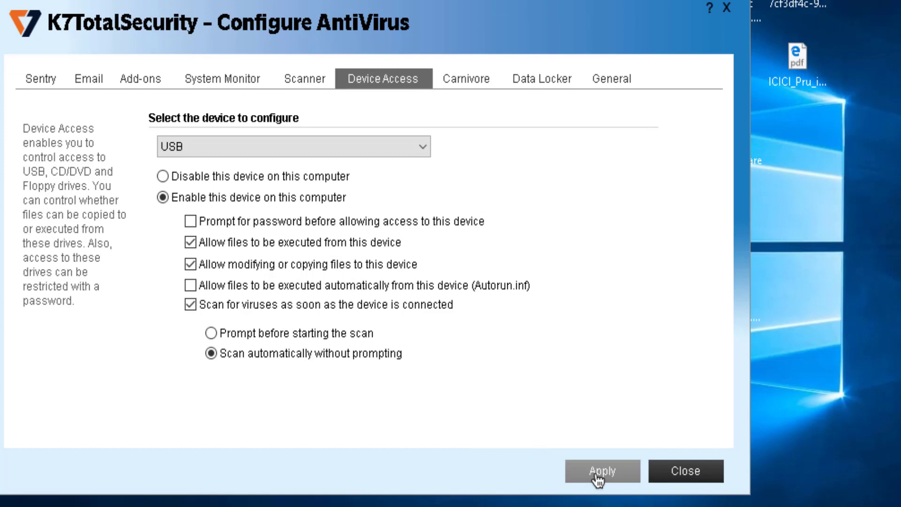
left_click(678, 474)
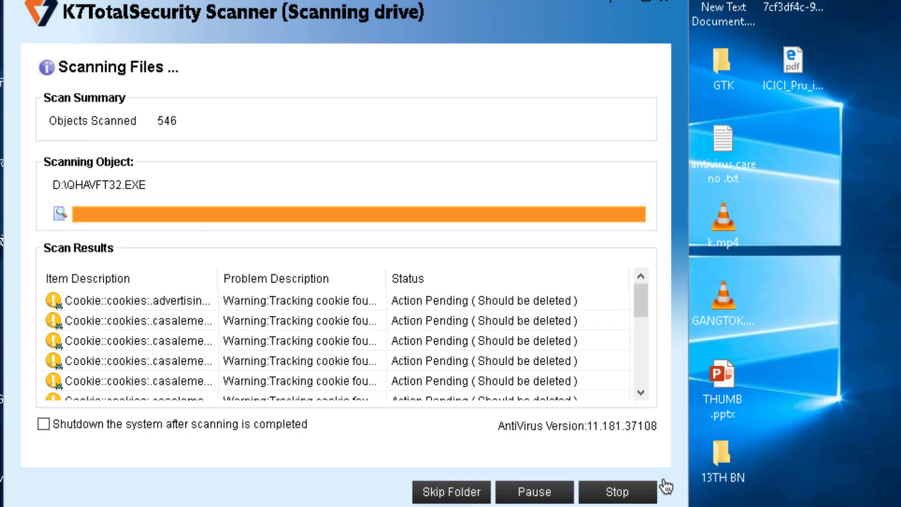
Try to clean the drive scan results without selecting any entries
left_click(648, 491)
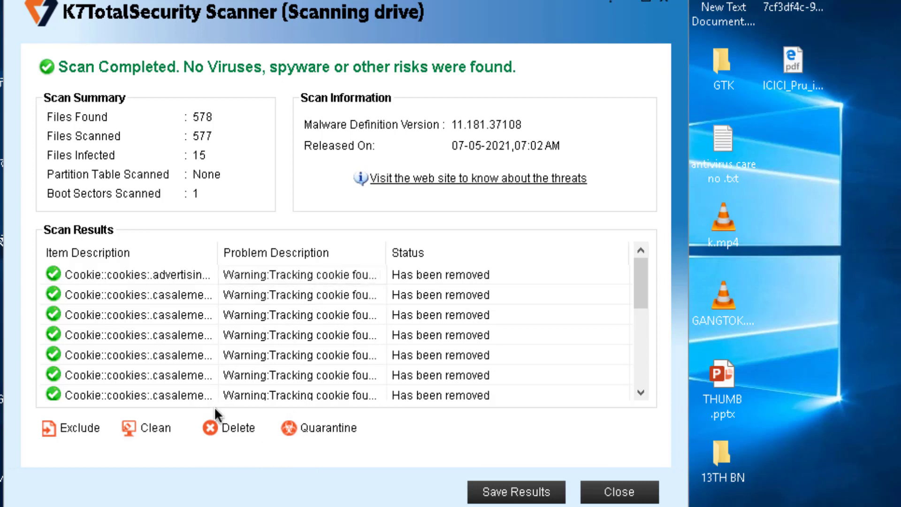
left_click(146, 428)
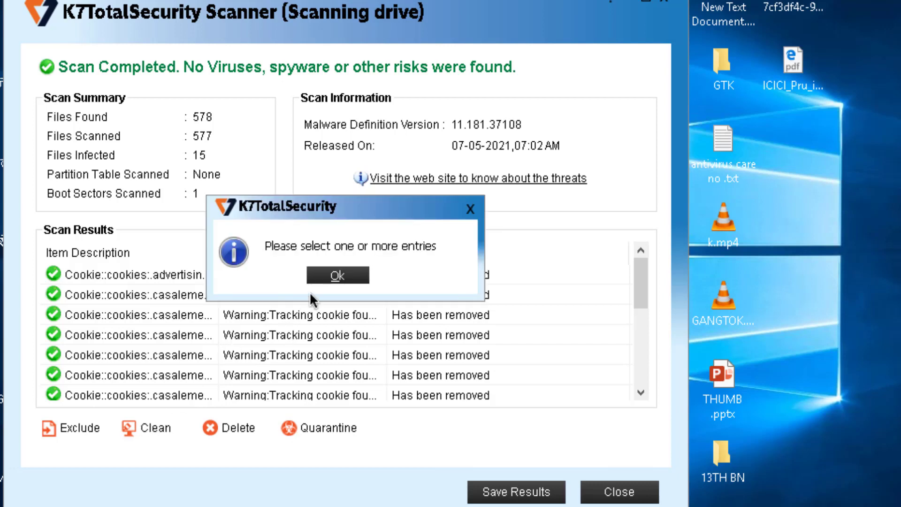
left_click(363, 275)
Clean the first seven tracking cookie entries in the scan results
left_click(331, 275)
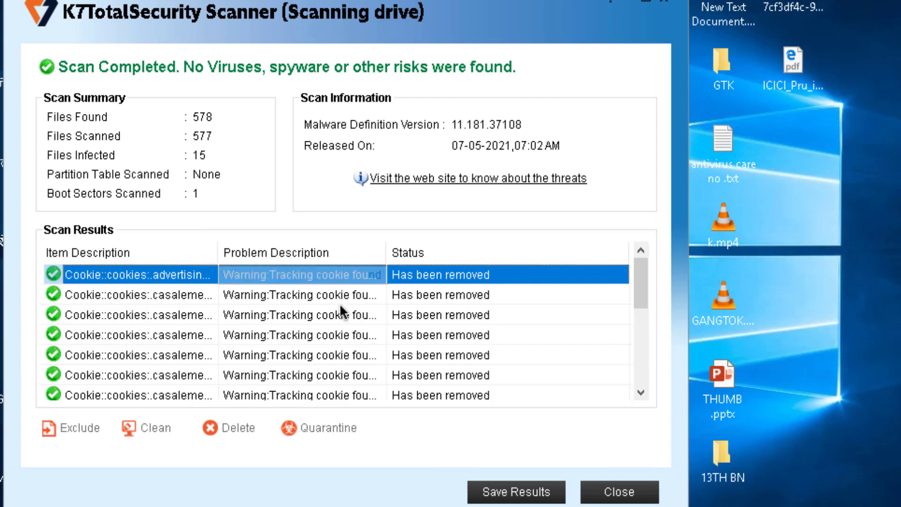
left_click(341, 296, "shift")
left_click(341, 312, "shift")
left_click(340, 337, "shift")
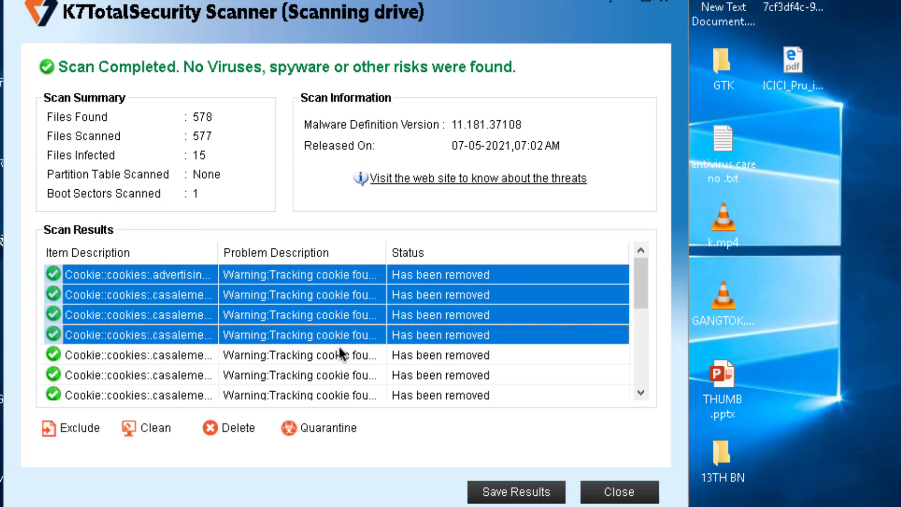
left_click(336, 356, "shift")
left_click(343, 375, "shift")
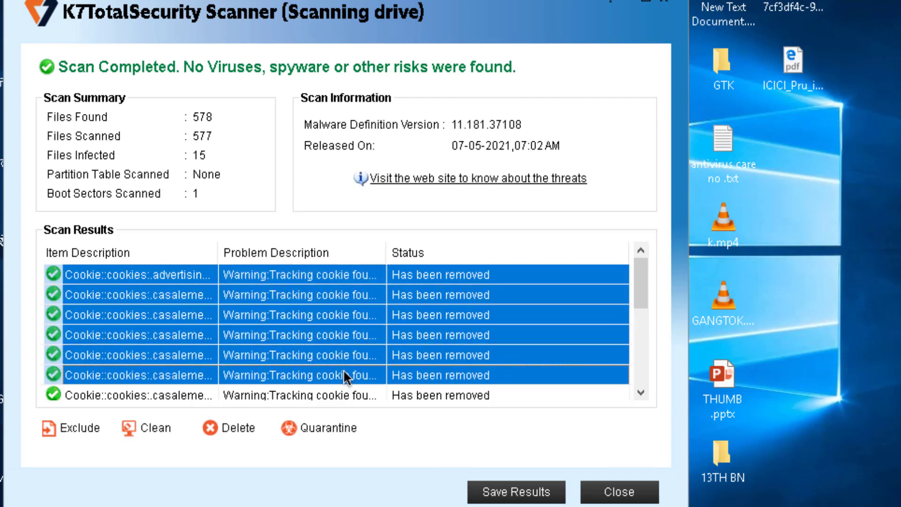
left_click(342, 395, "shift")
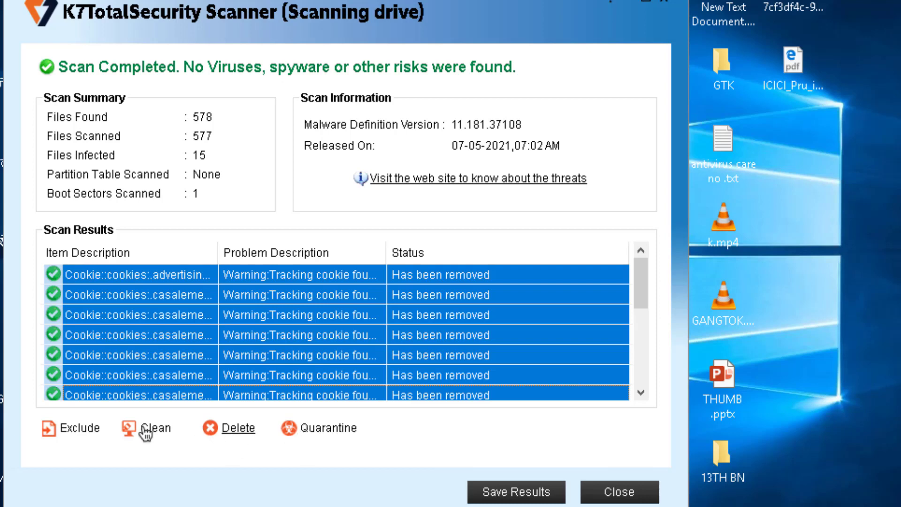
left_click(126, 428)
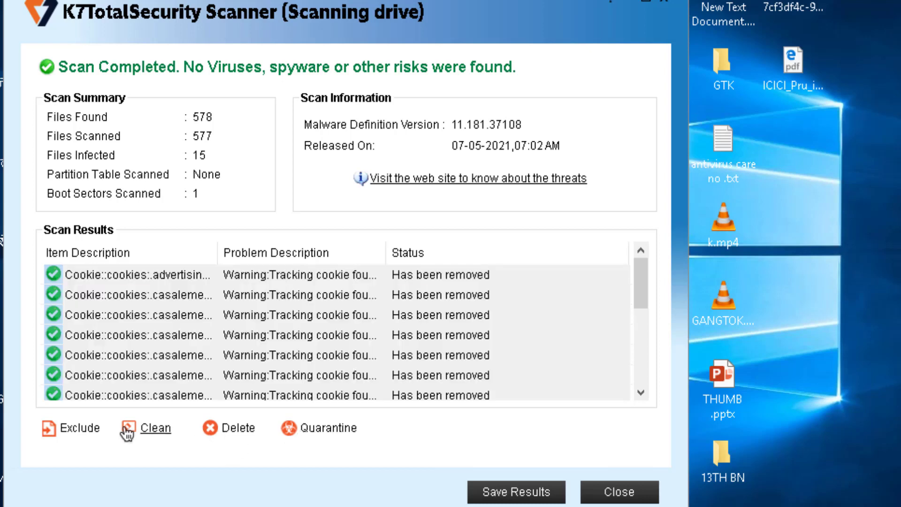
Select individual tracking cookie entries further down the scan results to check the available actions
left_click(286, 376)
left_click(291, 395)
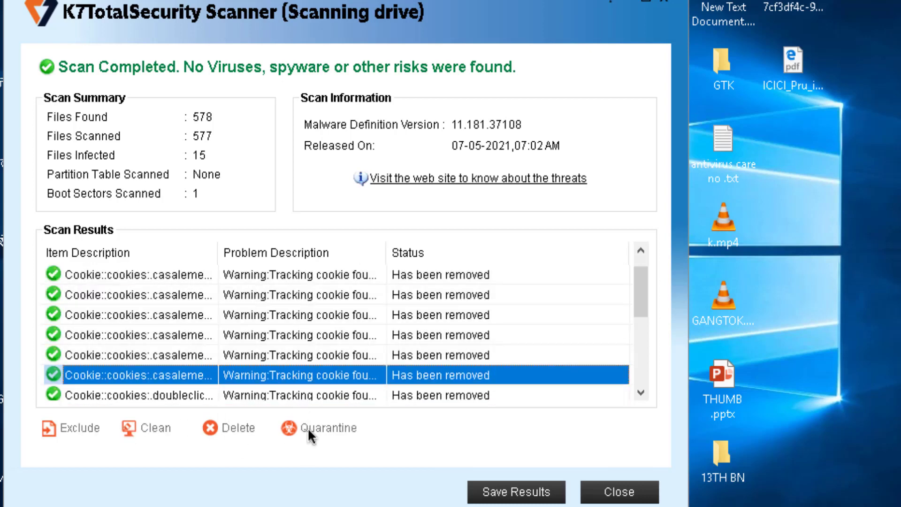
left_click(258, 355)
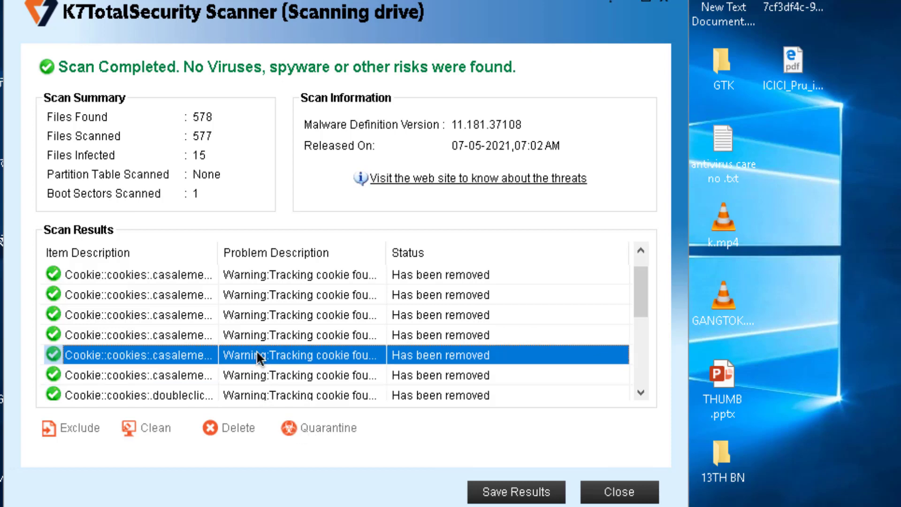